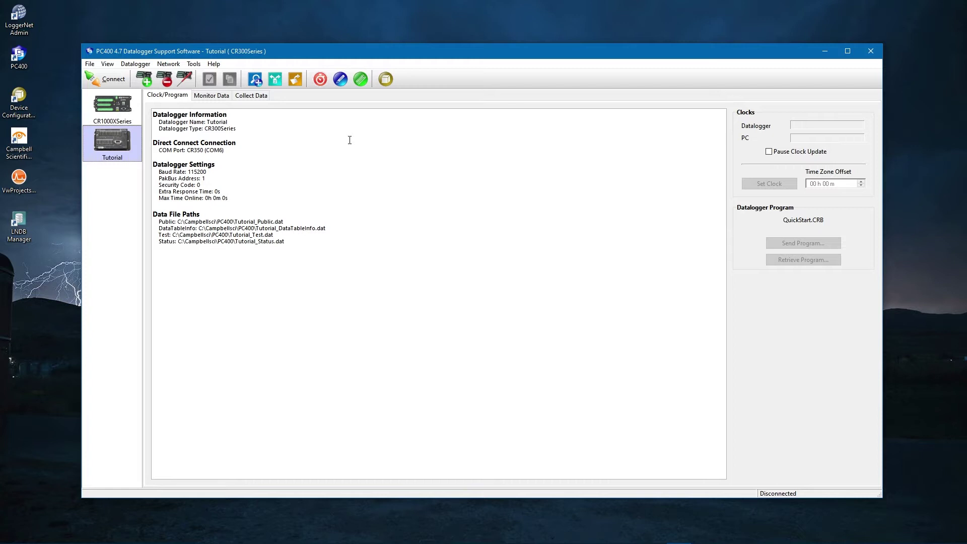
Step: Start a new Short Cut program with the CR350 as the datalogger
{"action": "left_click", "coordinate": [321, 79]}
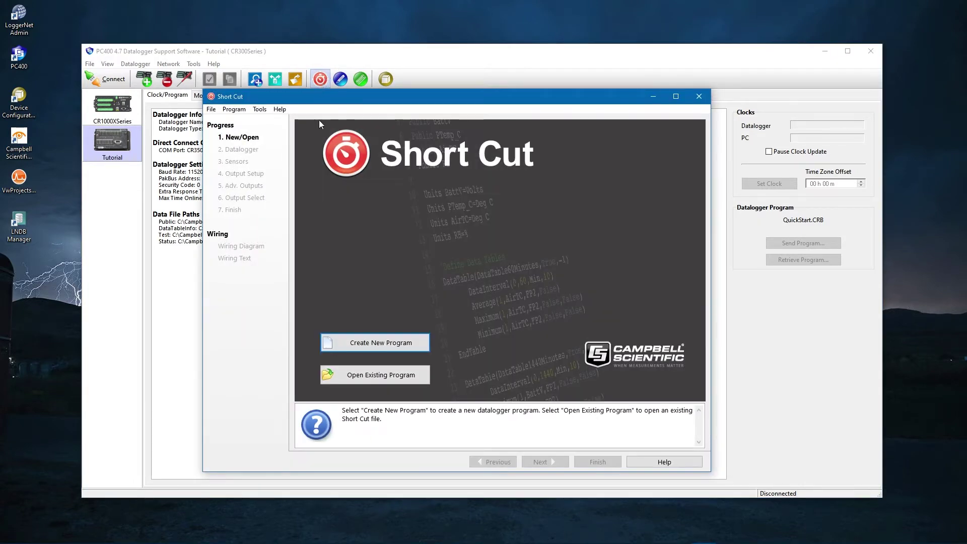
{"action": "left_click", "coordinate": [375, 343]}
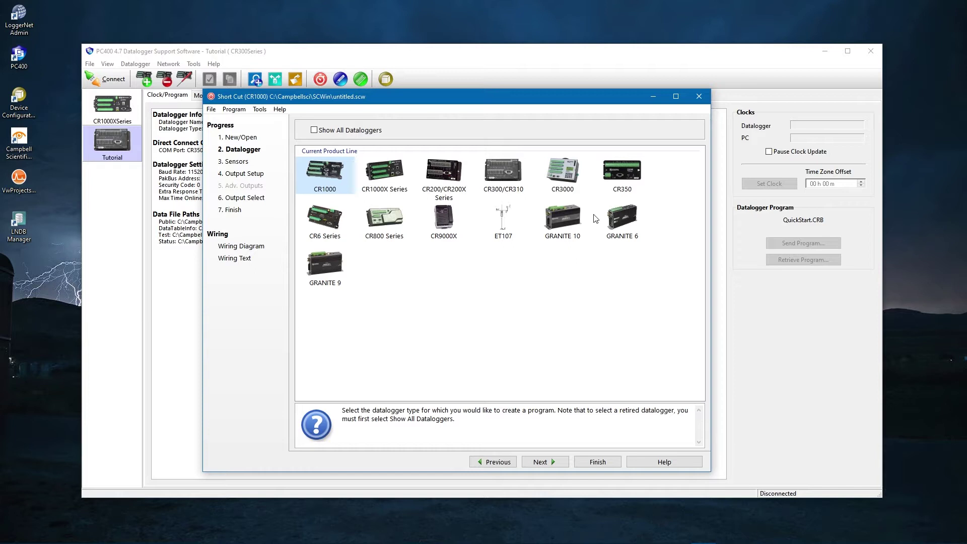
{"action": "left_click", "coordinate": [612, 170]}
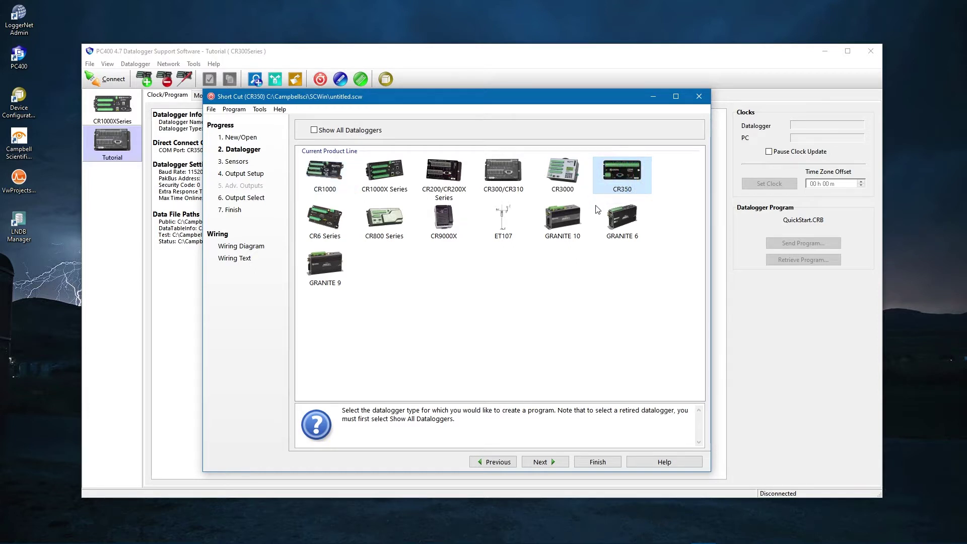
Step: Move past datalogger selection and keep the first notch frequency at 60 Hz
{"action": "left_click", "coordinate": [538, 462]}
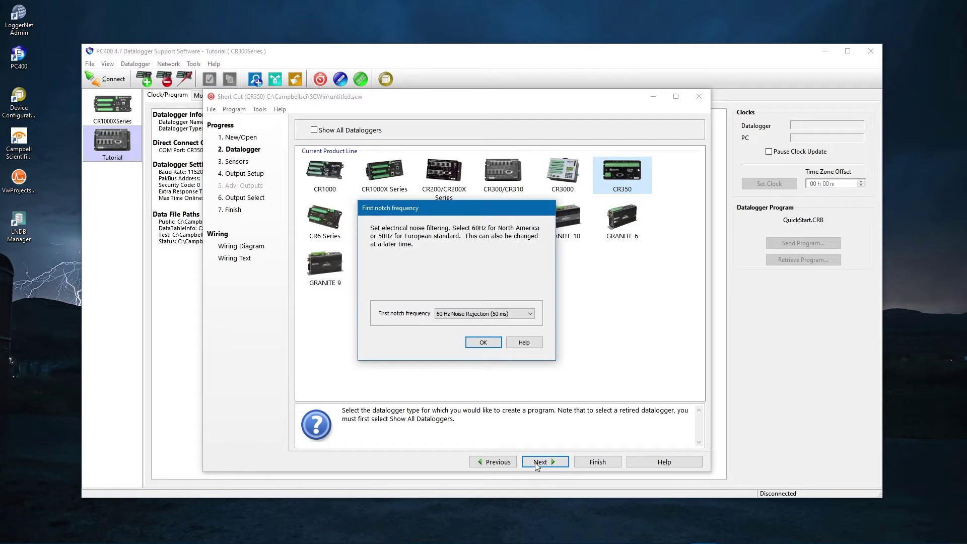
{"action": "left_click", "coordinate": [530, 313]}
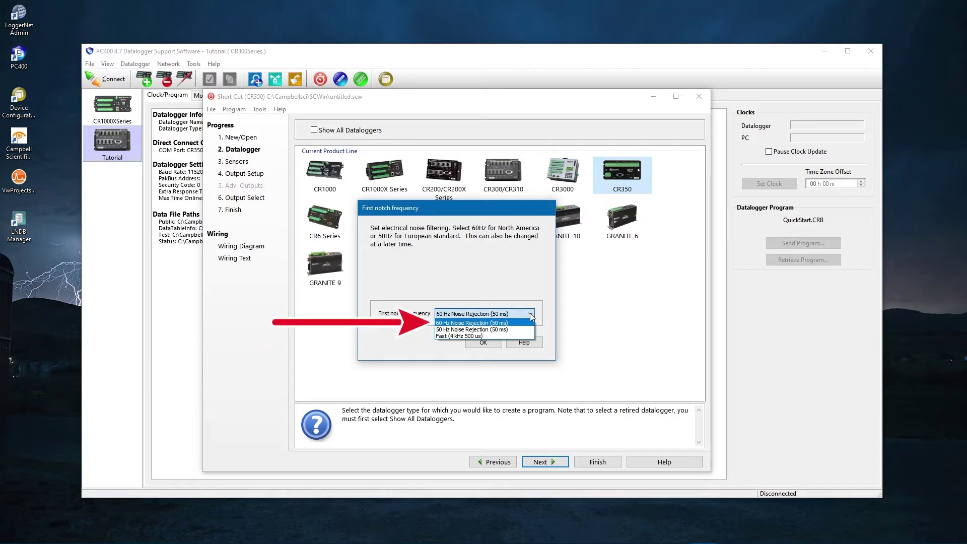
{"action": "left_click", "coordinate": [530, 313]}
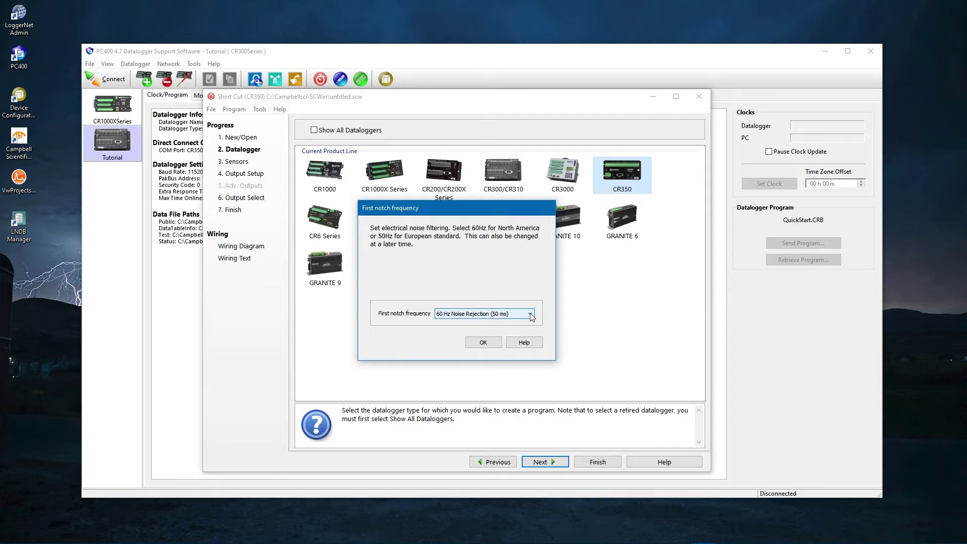
{"action": "left_click", "coordinate": [488, 342]}
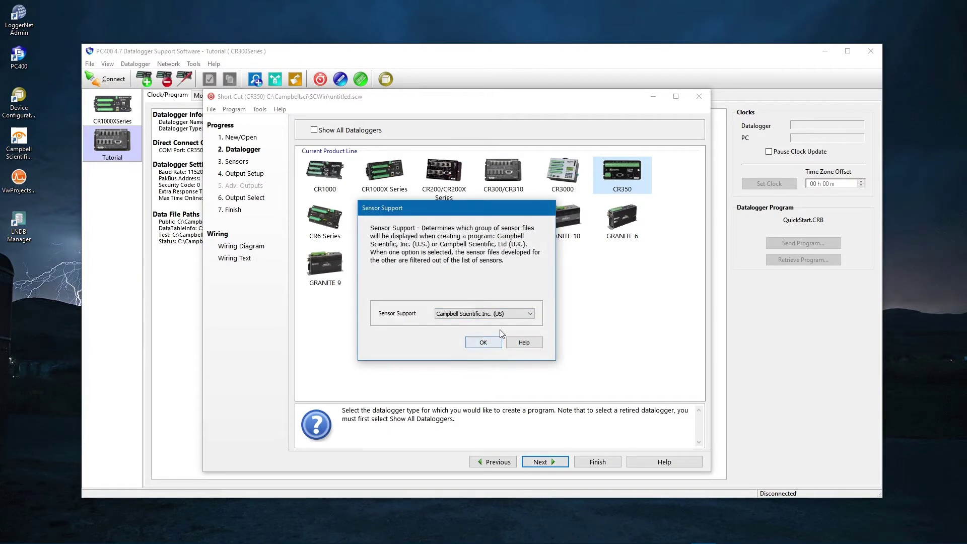
Step: Keep sensor support at Campbell Scientific Inc. (US)
{"action": "left_click", "coordinate": [530, 315]}
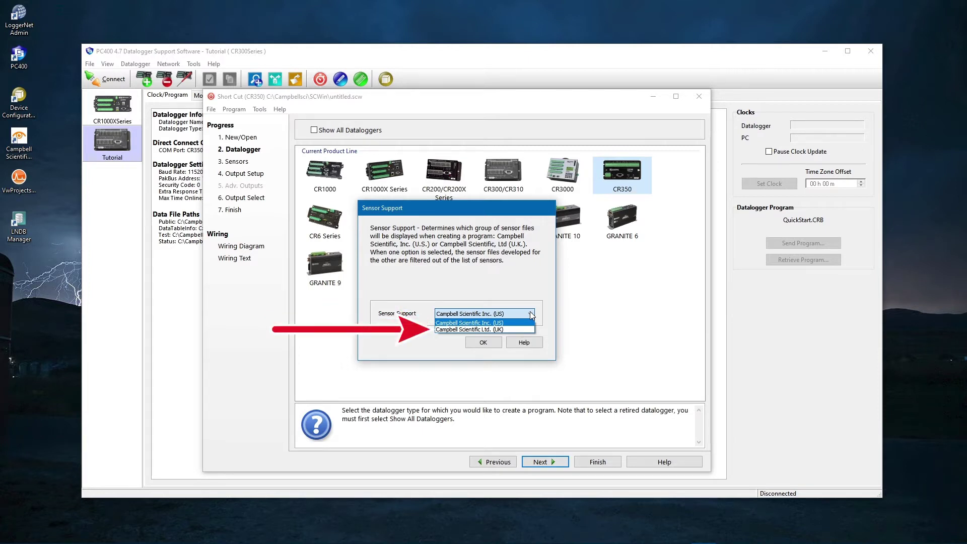
{"action": "left_click", "coordinate": [530, 312]}
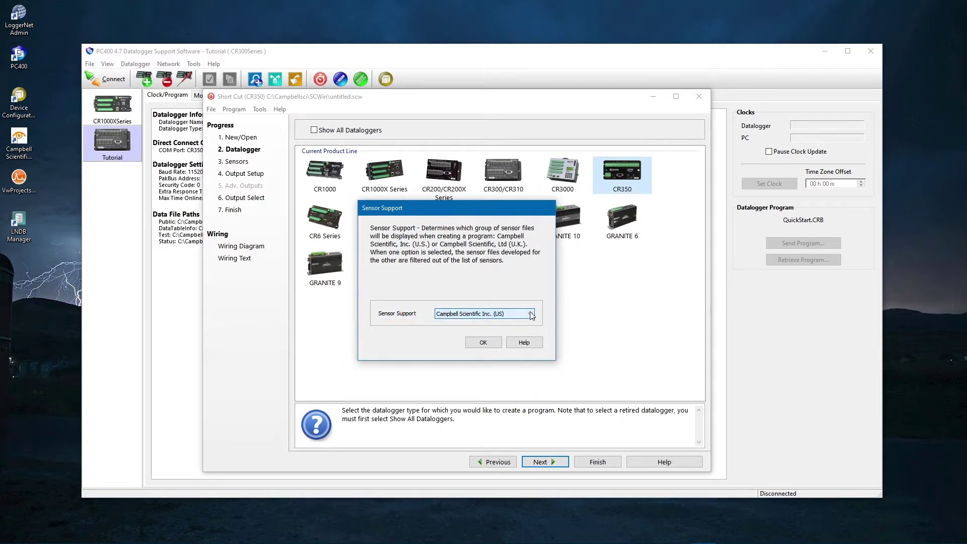
{"action": "left_click", "coordinate": [483, 344]}
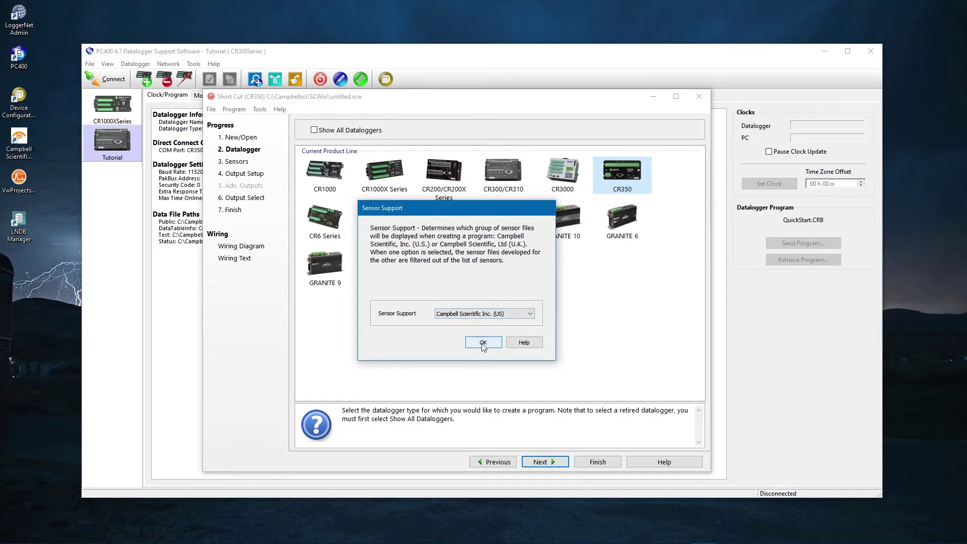
Step: Continue to Sensors, search for 'thermocouple', and pick Type T Thermocouple
{"action": "left_click", "coordinate": [483, 344]}
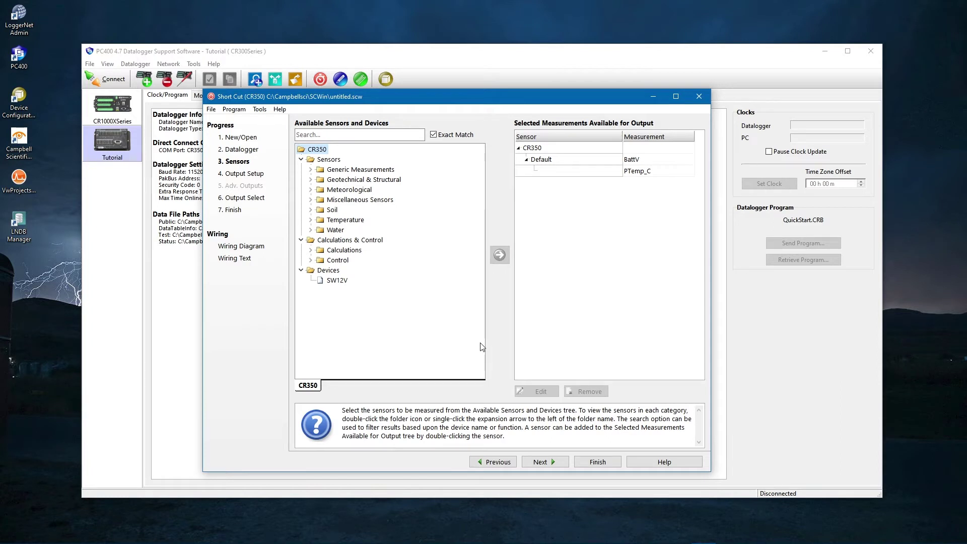
{"action": "left_click", "coordinate": [353, 139]}
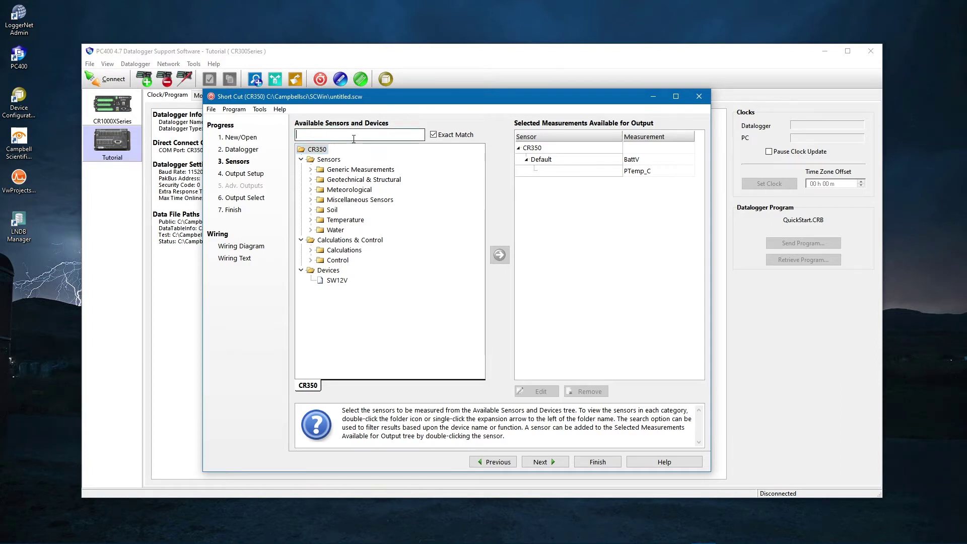
{"action": "type", "text": "ther"}
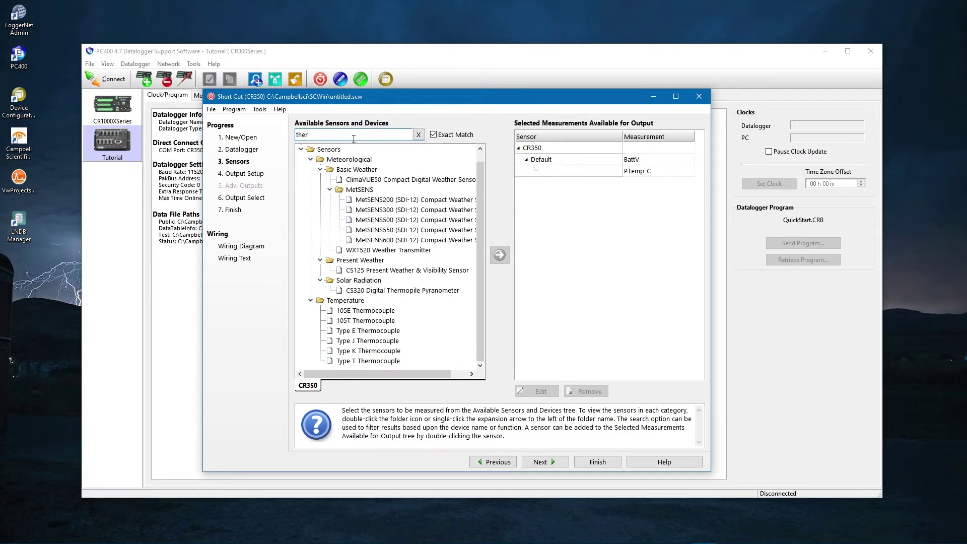
{"action": "type", "text": "mocouple"}
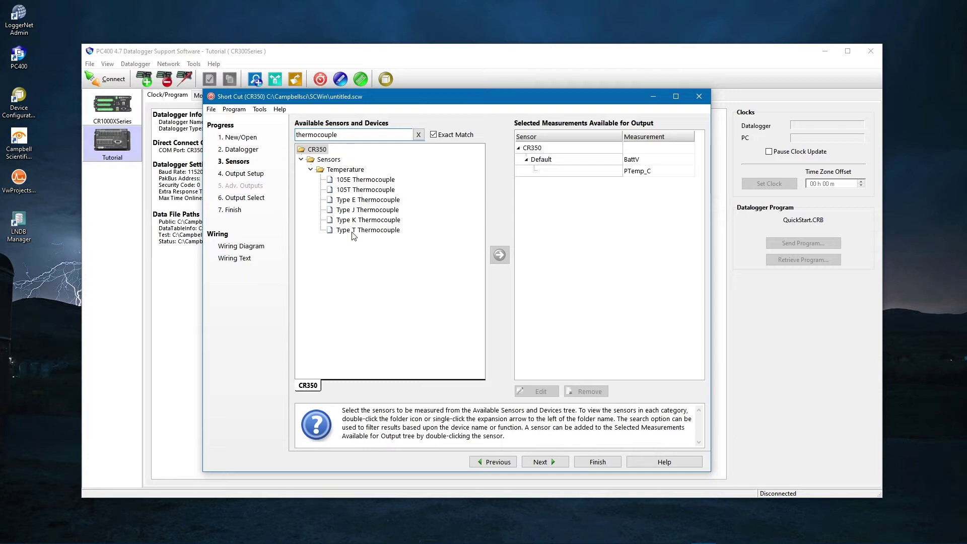
{"action": "left_click", "coordinate": [352, 235]}
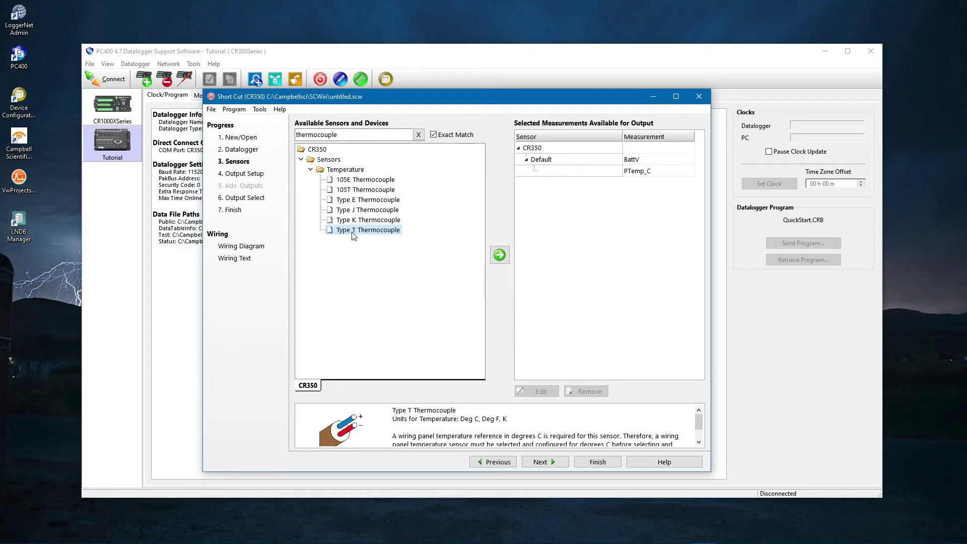
Step: Add a Type T thermocouple named Temp_C, wired to terminals 1H and 1L
{"action": "left_click", "coordinate": [499, 255]}
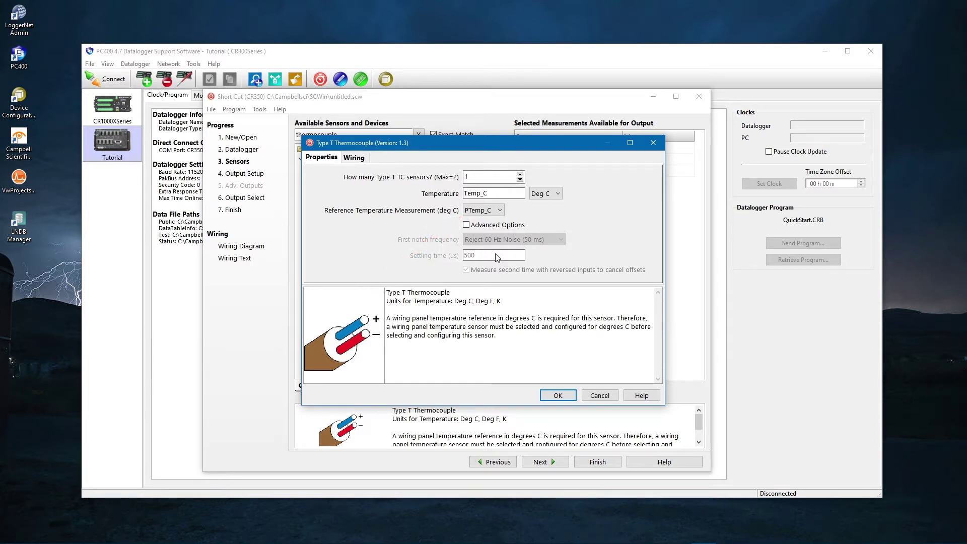
{"action": "left_click", "coordinate": [357, 159]}
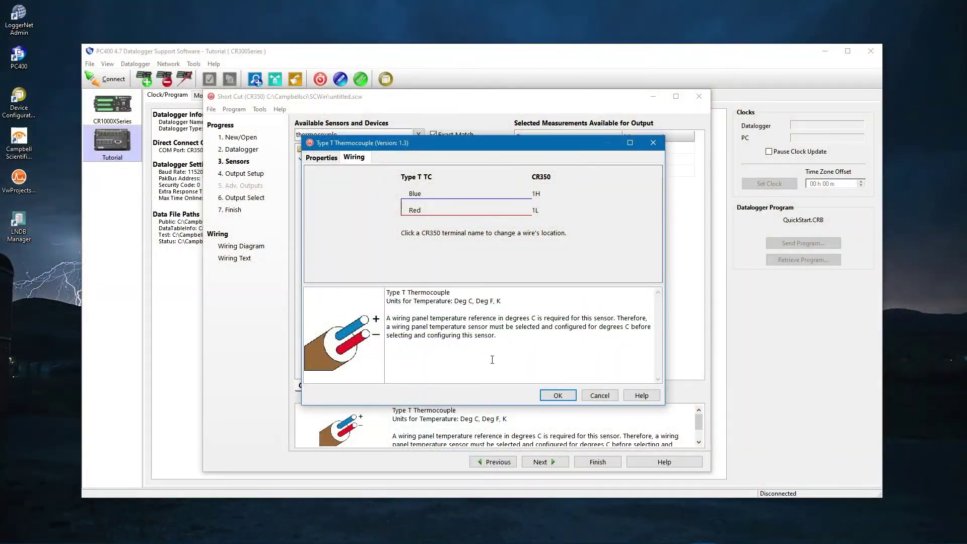
{"action": "left_click", "coordinate": [547, 397]}
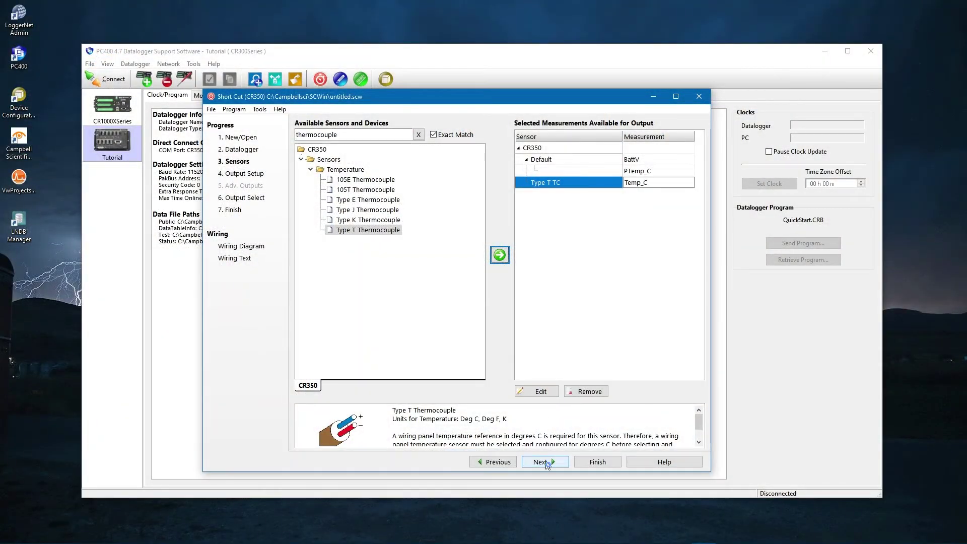
Step: Set the scan interval to 1 second and rename Table1 to One_Min
{"action": "left_click", "coordinate": [546, 464]}
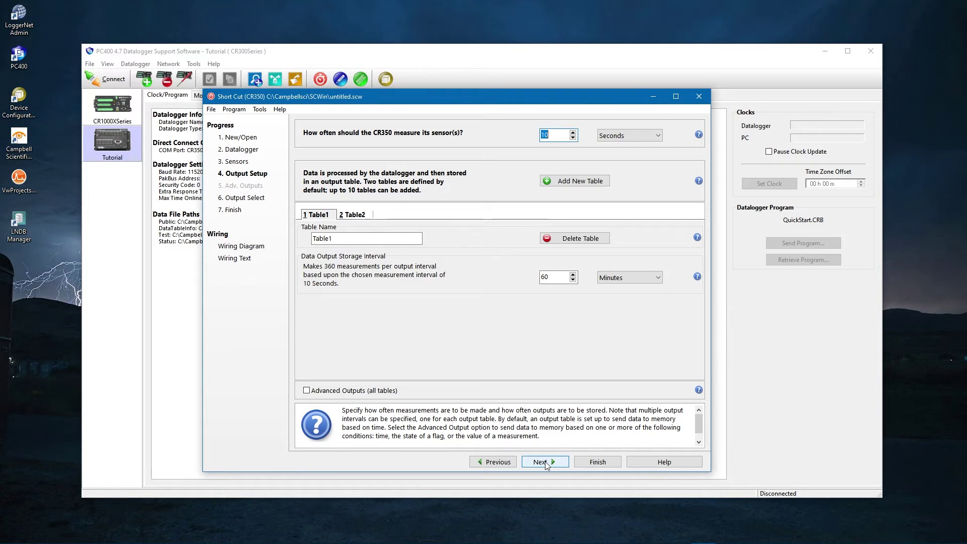
{"action": "left_click", "coordinate": [546, 135]}
{"action": "key", "text": "BackSpace"}
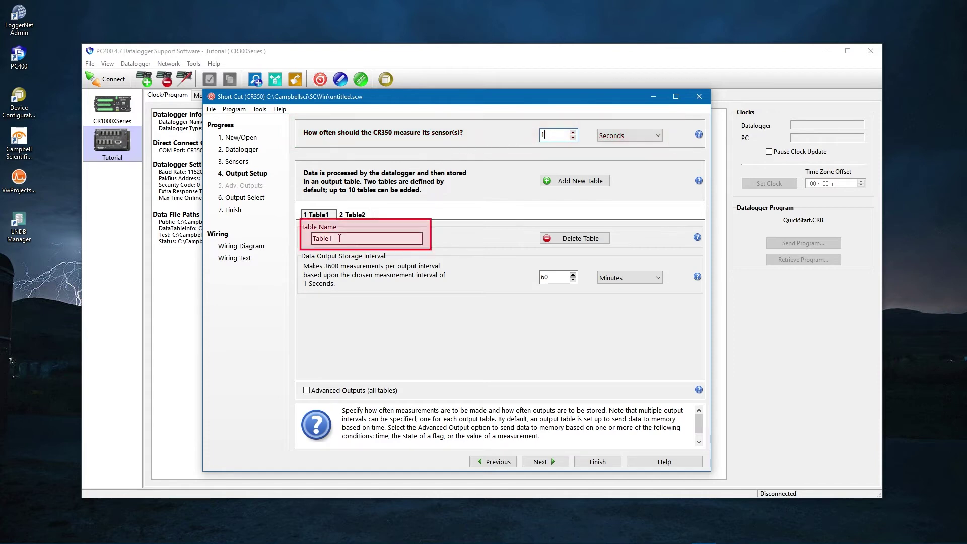
{"action": "left_click_drag", "start_coordinate": [344, 238], "coordinate": [317, 240]}
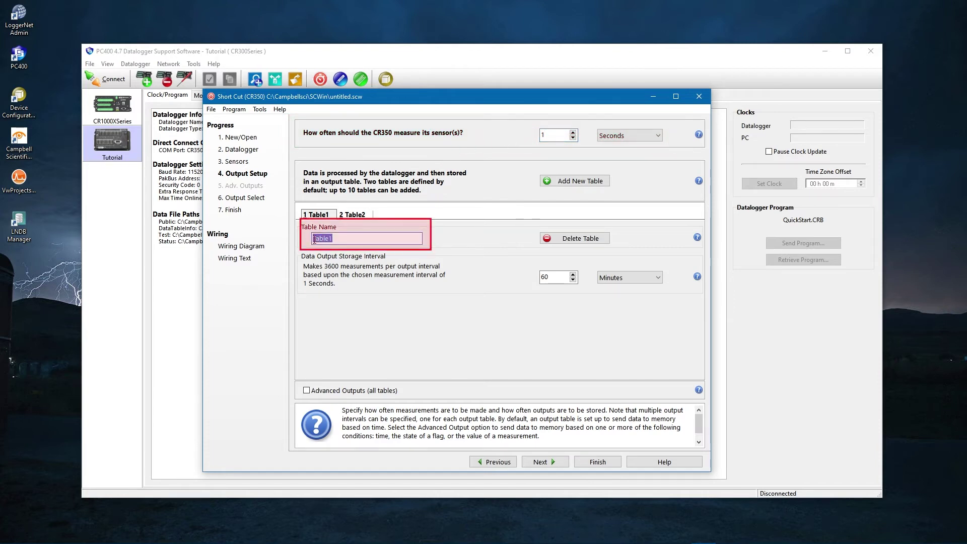
{"action": "type", "text": "One"}
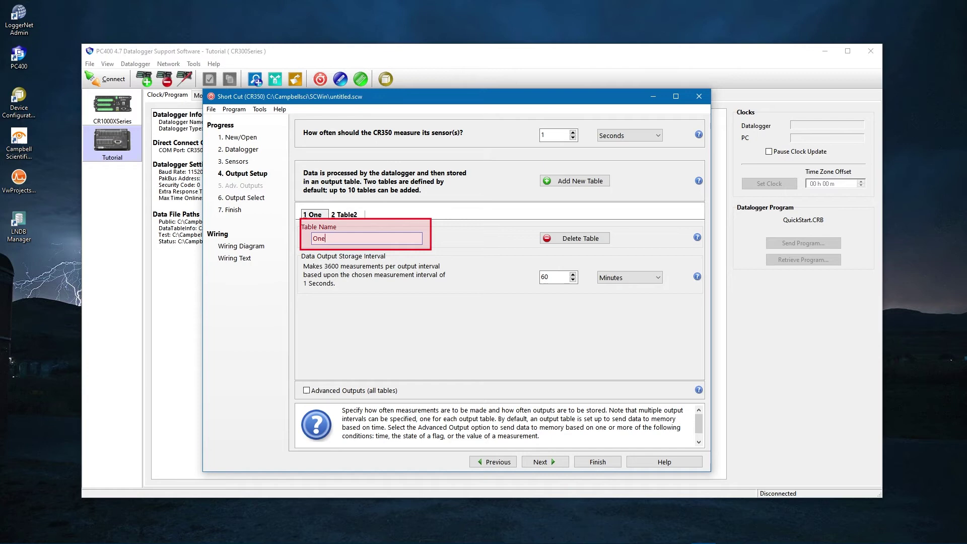
{"action": "type", "text": "_Min"}
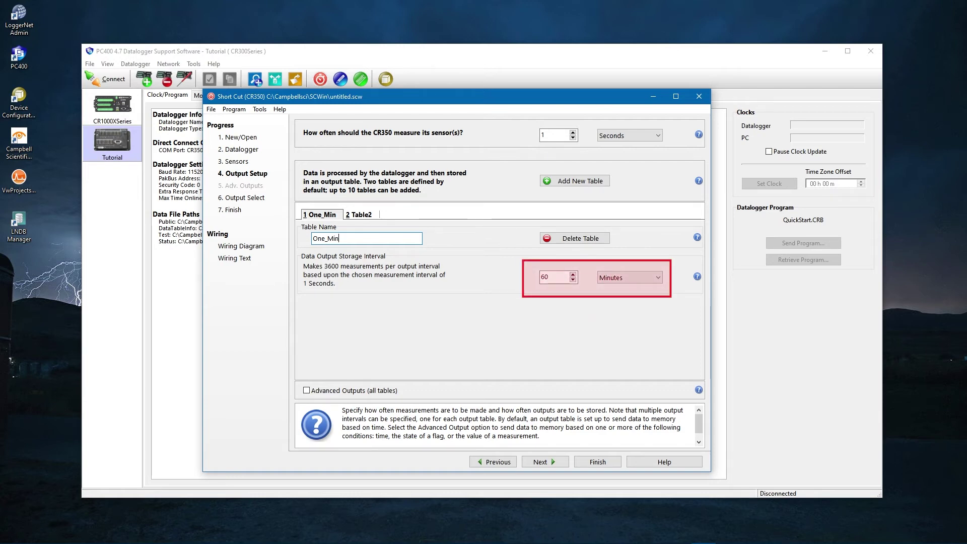
Step: Set the One_Min storage interval to 1 minute
{"action": "left_click", "coordinate": [643, 283]}
{"action": "left_click", "coordinate": [615, 293]}
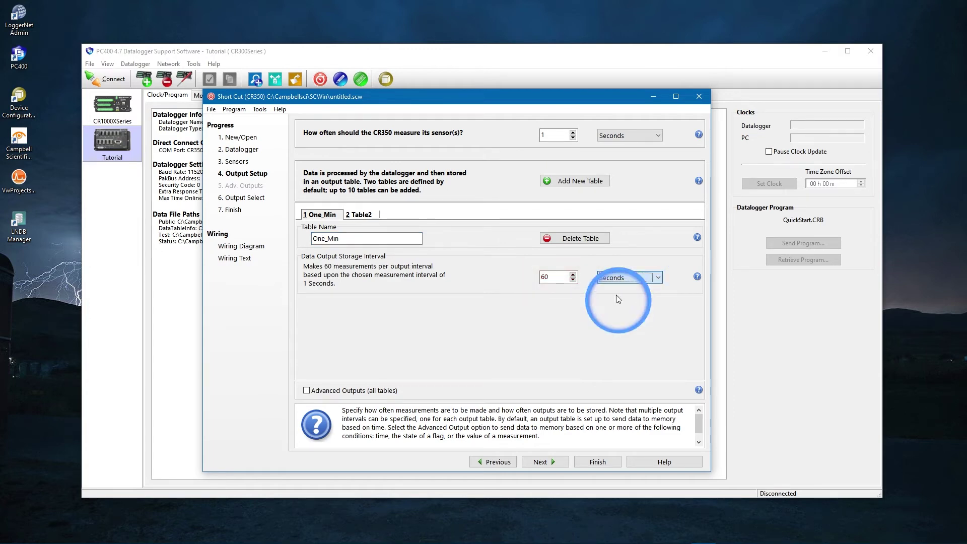
{"action": "left_click_drag", "start_coordinate": [567, 277], "coordinate": [537, 279]}
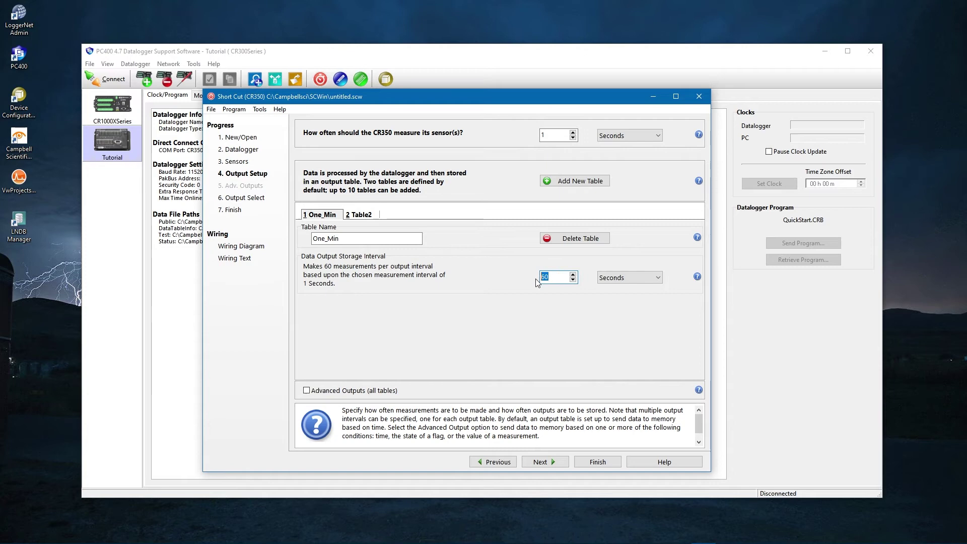
{"action": "type", "text": "1"}
{"action": "left_click", "coordinate": [606, 277]}
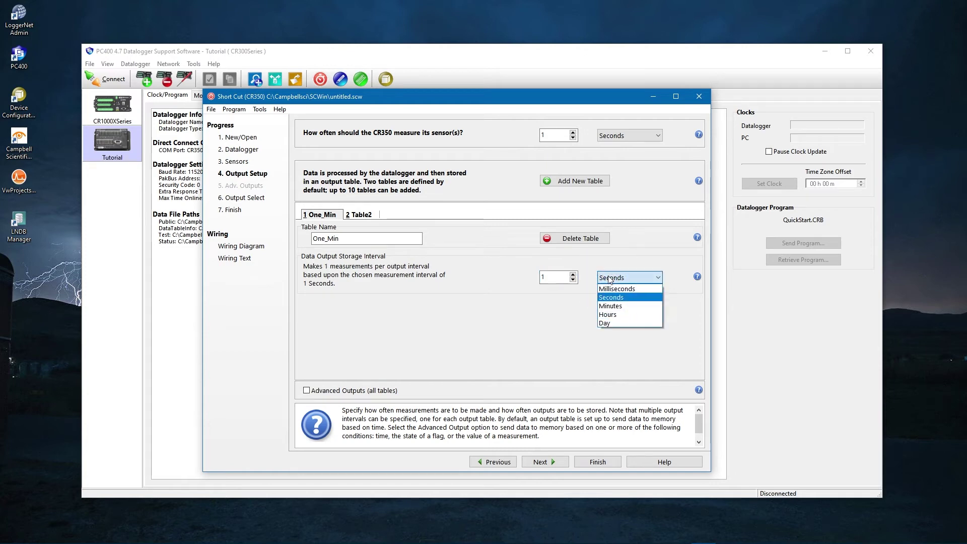
{"action": "left_click", "coordinate": [606, 306]}
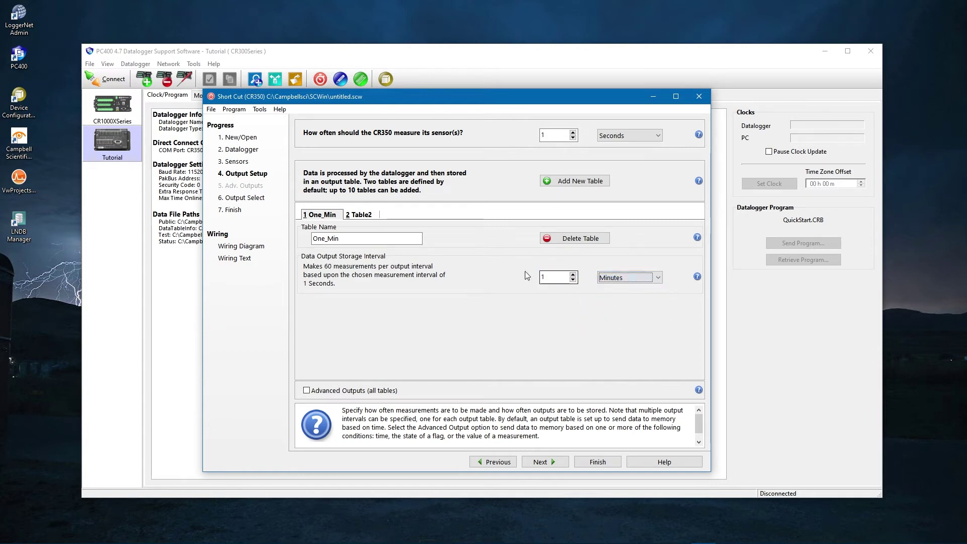
Step: Rename Table2 to Daily with a 1 day storage interval, then continue to Output Select
{"action": "left_click", "coordinate": [360, 216]}
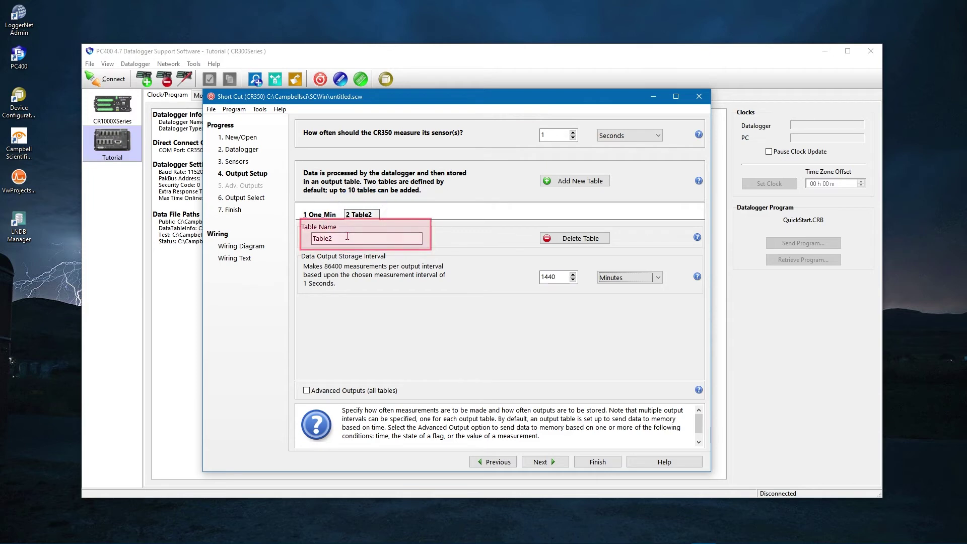
{"action": "double_click", "coordinate": [317, 238]}
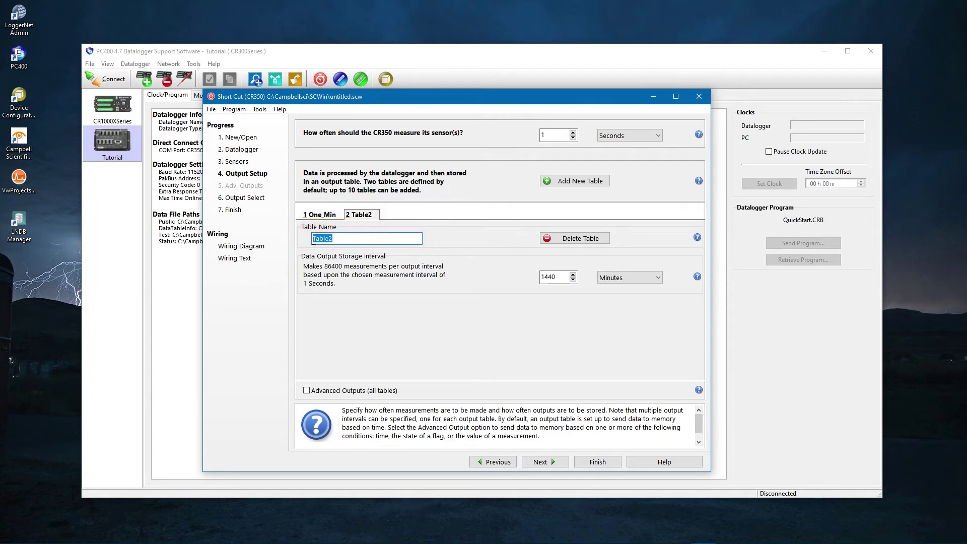
{"action": "type", "text": "Daily"}
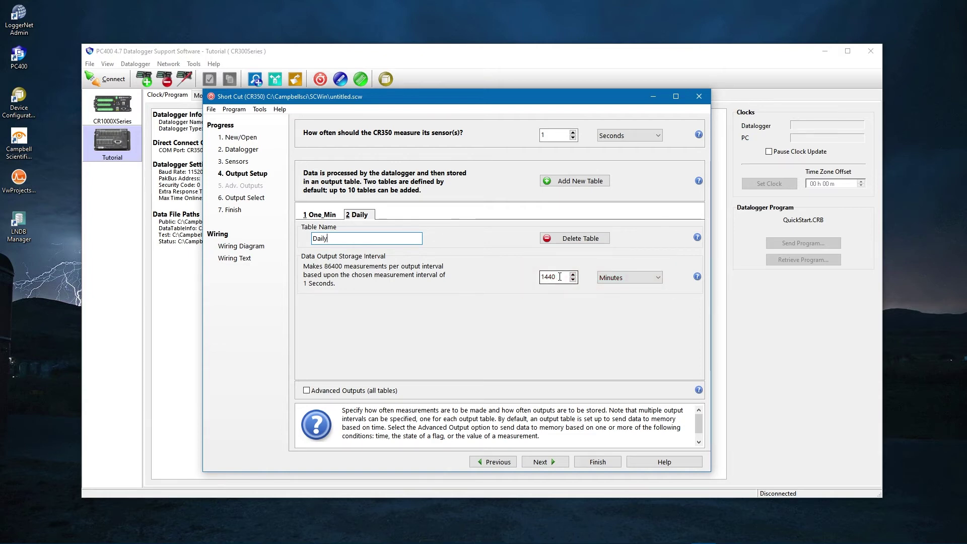
{"action": "left_click_drag", "start_coordinate": [563, 276], "coordinate": [535, 277]}
{"action": "type", "text": "1"}
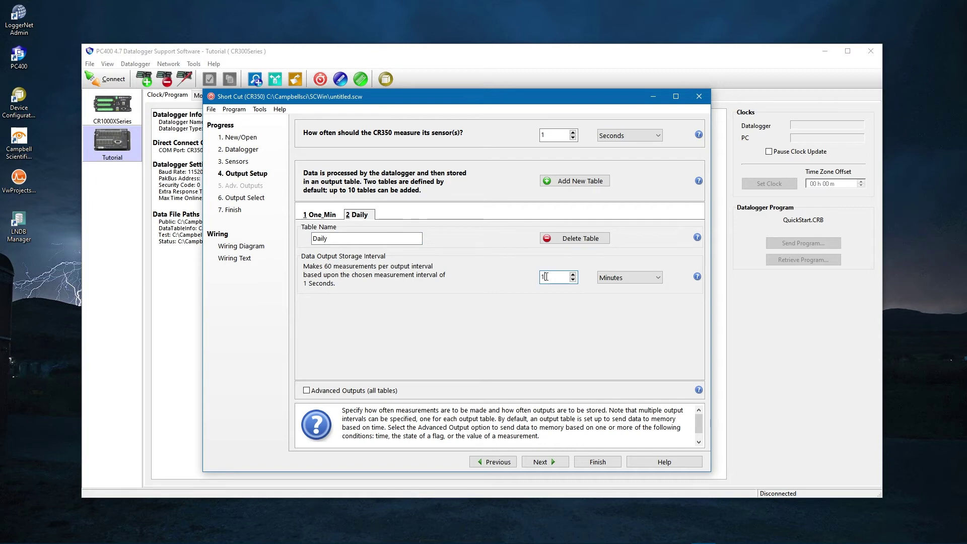
{"action": "left_click", "coordinate": [615, 279]}
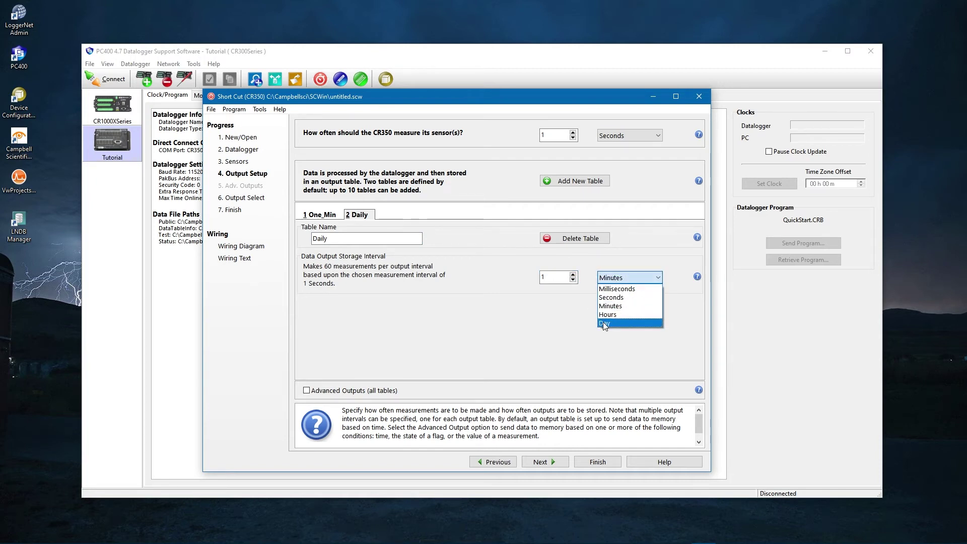
{"action": "left_click", "coordinate": [606, 322]}
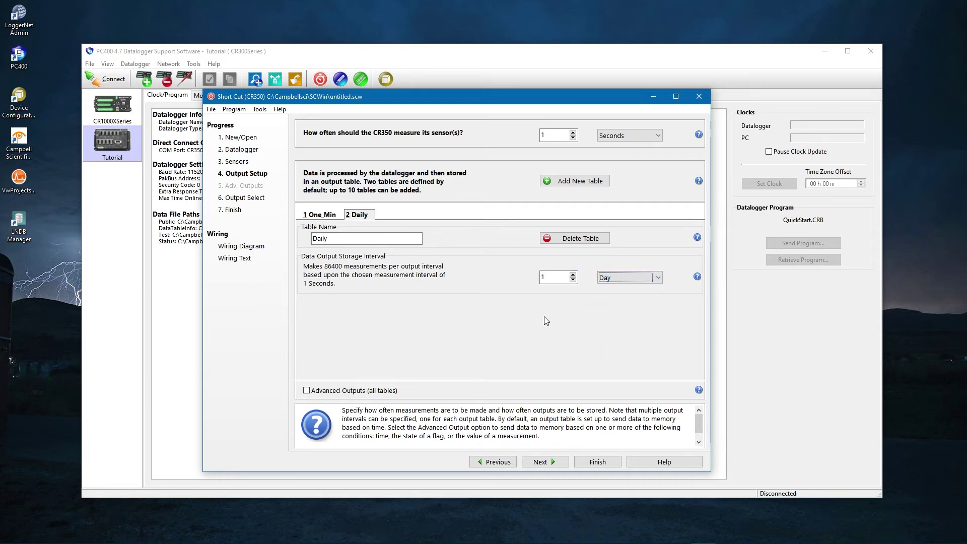
{"action": "left_click", "coordinate": [547, 462]}
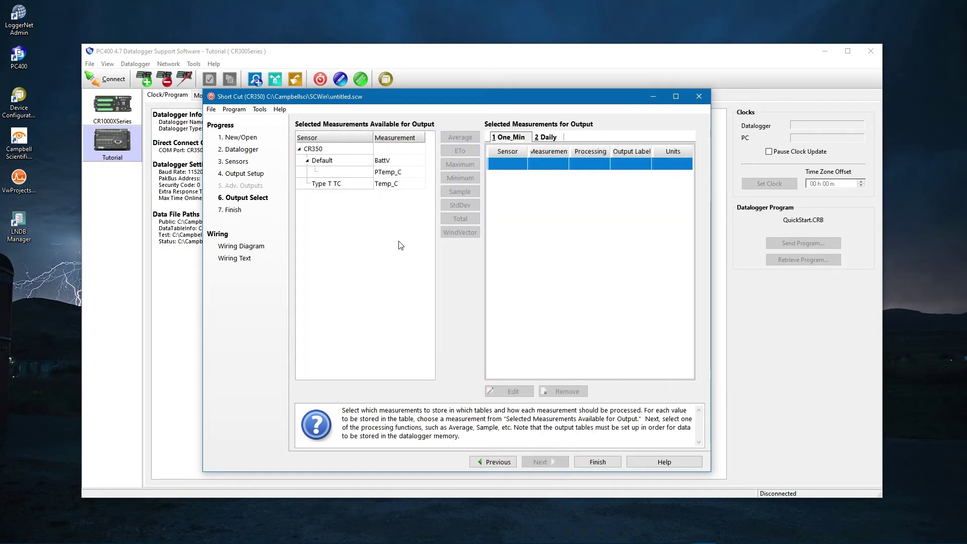
Step: Store Temp_C average, BattV minimum (without time) and PTemp_C sample in One_Min
{"action": "left_click", "coordinate": [389, 186]}
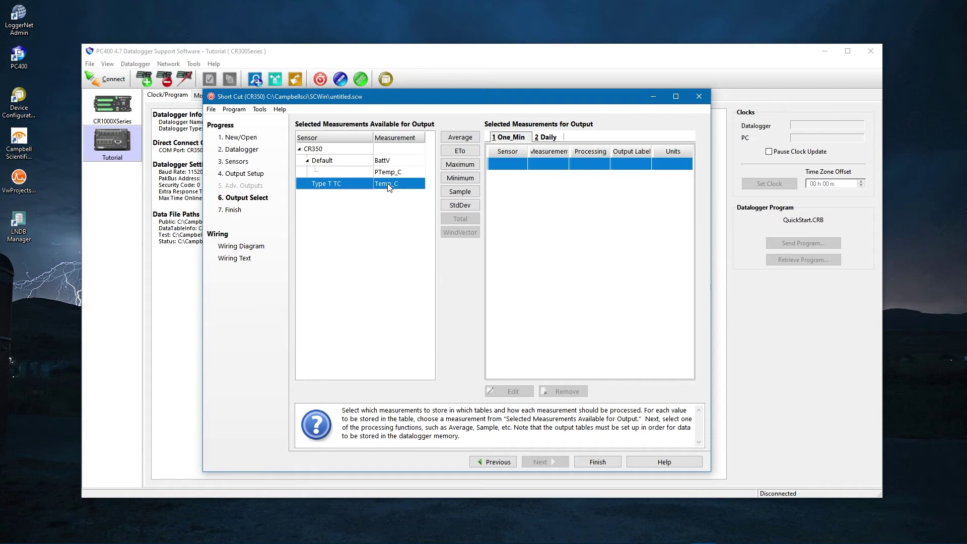
{"action": "left_click", "coordinate": [457, 138]}
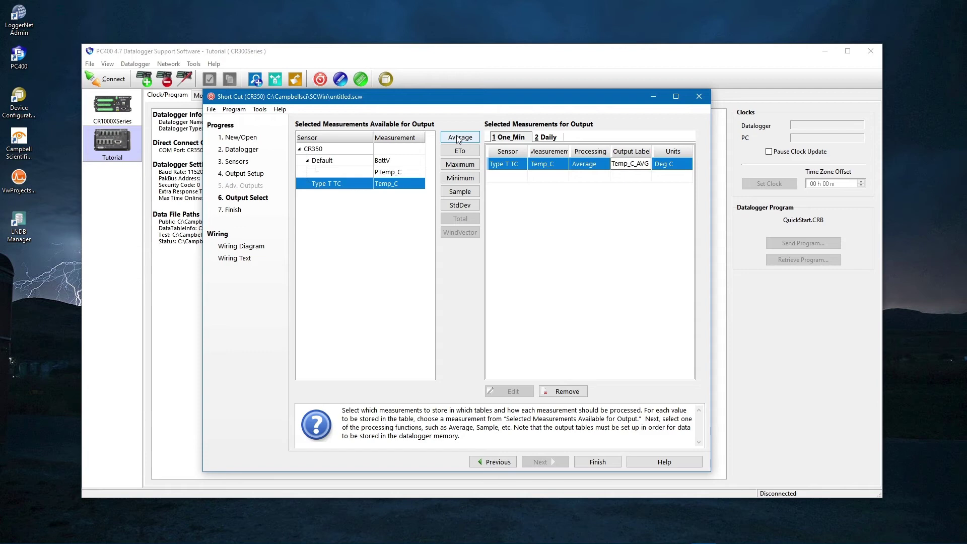
{"action": "left_click", "coordinate": [385, 163]}
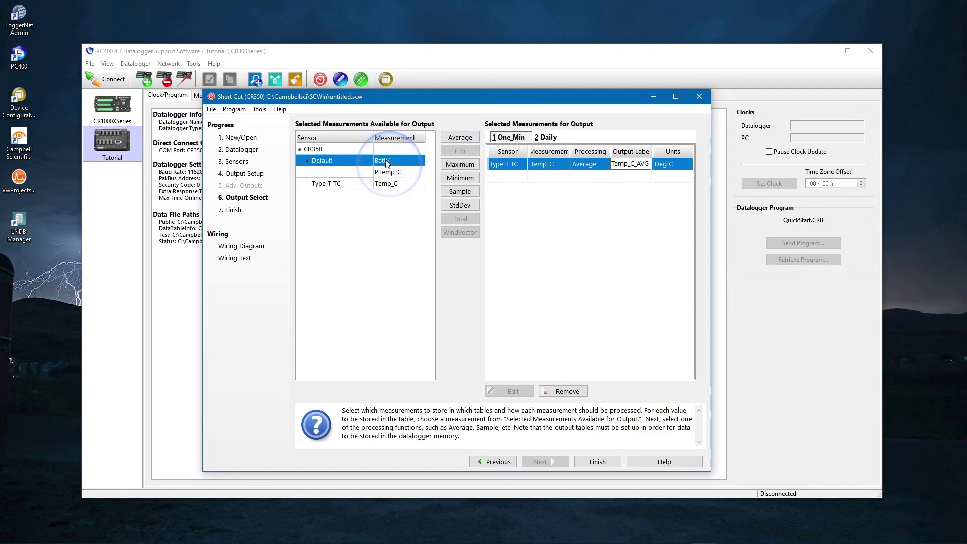
{"action": "left_click", "coordinate": [453, 182]}
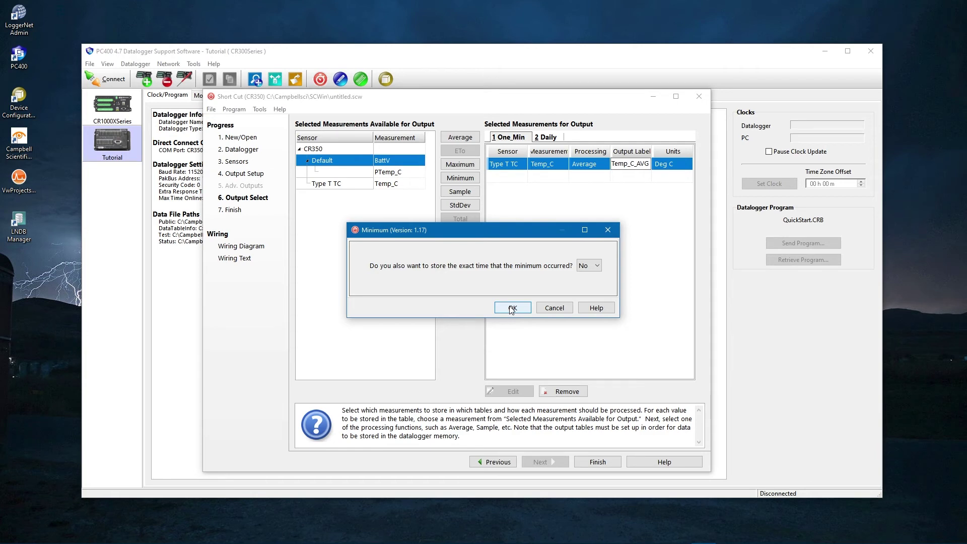
{"action": "left_click", "coordinate": [512, 310]}
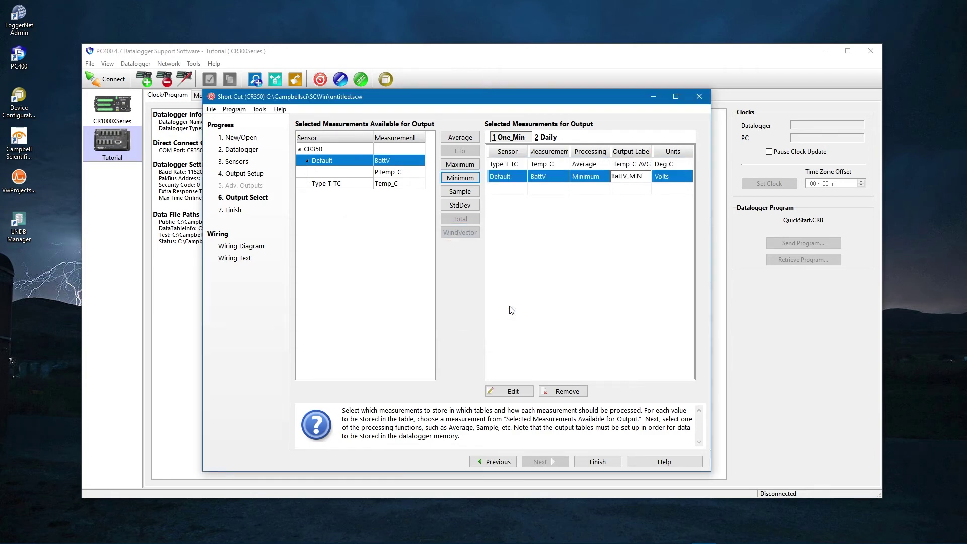
{"action": "left_click", "coordinate": [396, 176]}
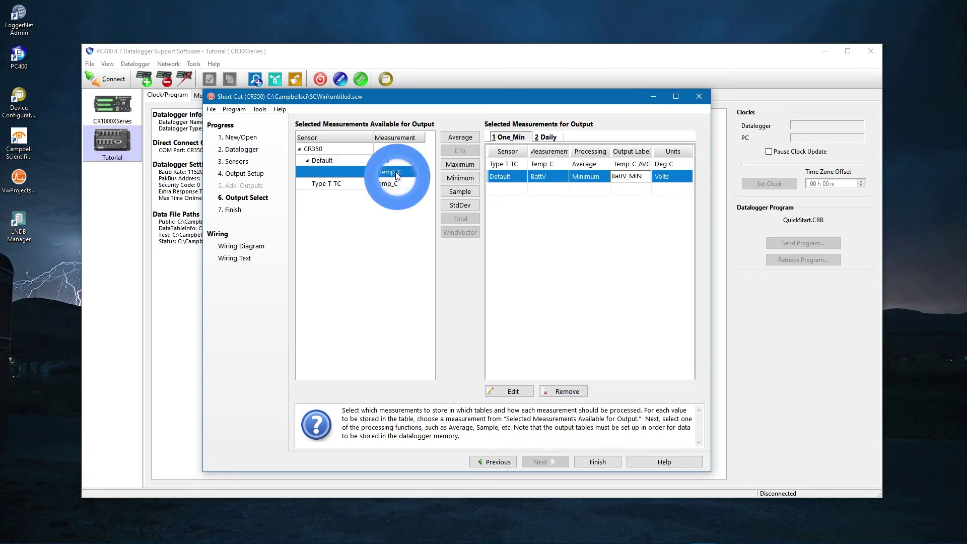
{"action": "left_click", "coordinate": [446, 194]}
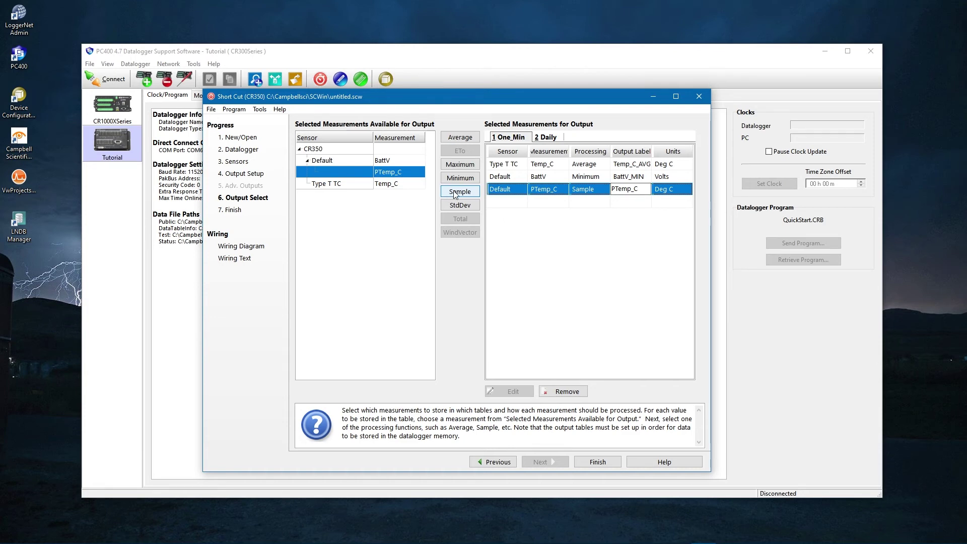
Step: Add Temp_C average and PTemp_C sample outputs to the Daily table
{"action": "left_click", "coordinate": [542, 138]}
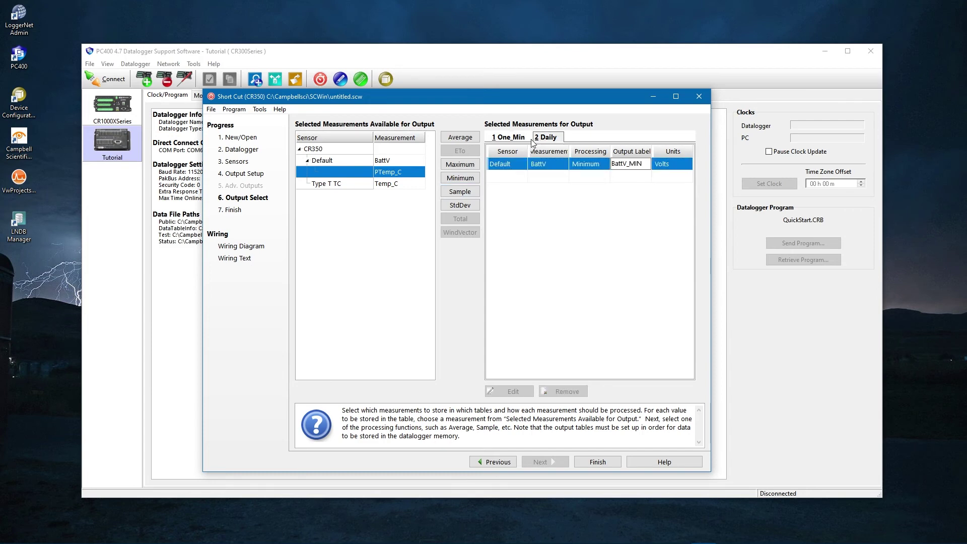
{"action": "left_click", "coordinate": [391, 185]}
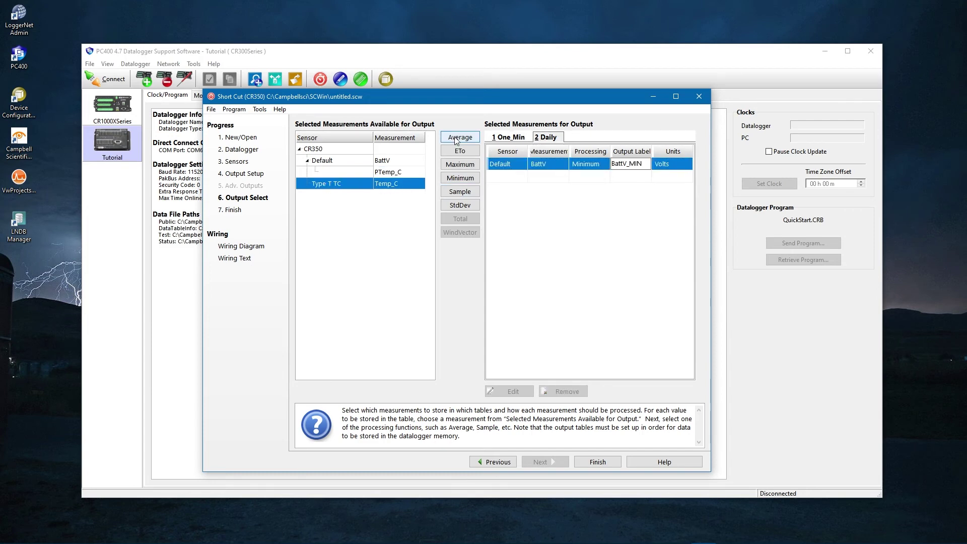
{"action": "left_click", "coordinate": [456, 140]}
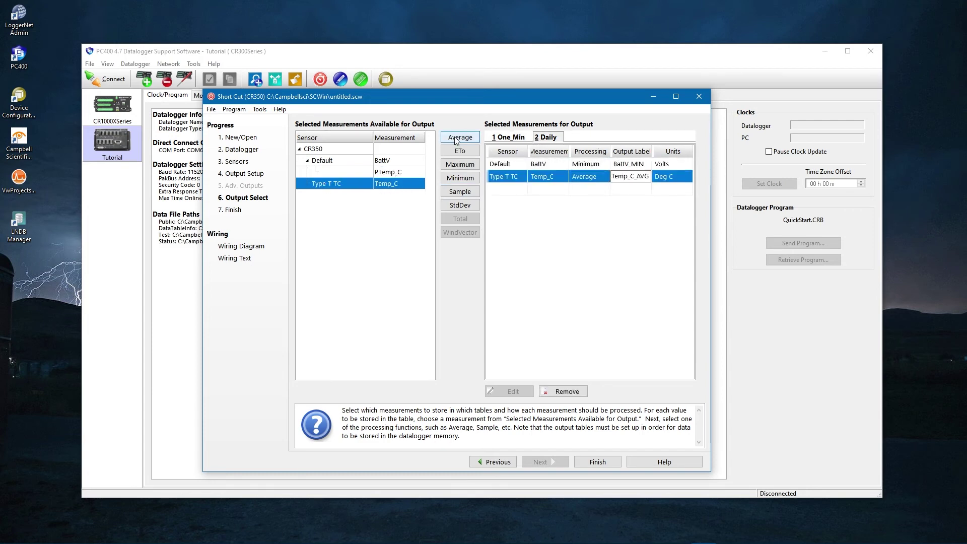
{"action": "left_click", "coordinate": [388, 173]}
{"action": "left_click", "coordinate": [454, 193]}
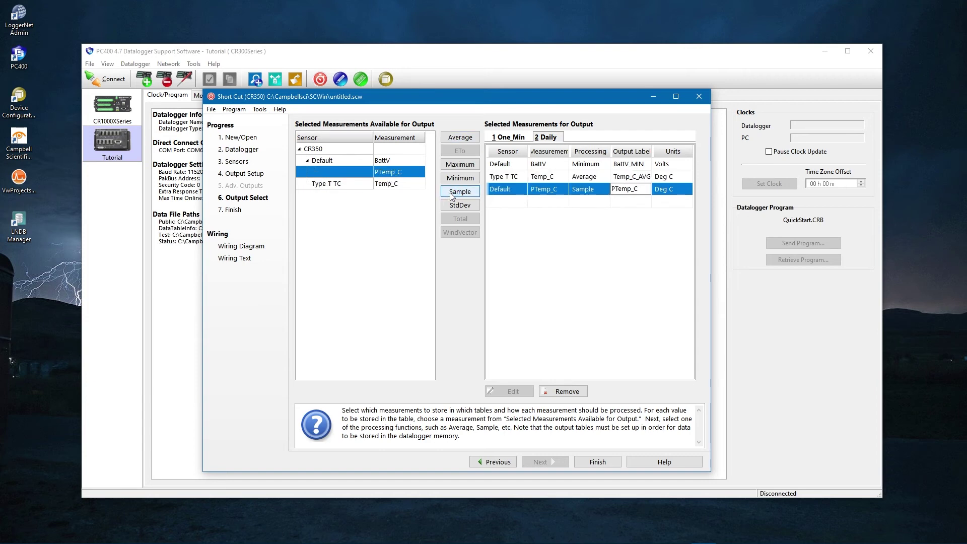
{"action": "left_click", "coordinate": [598, 462]}
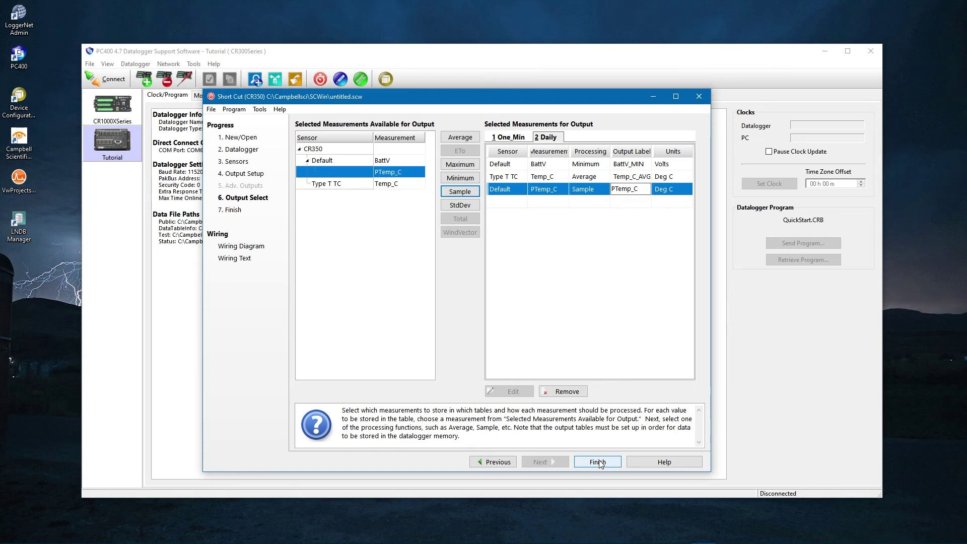
Step: Save the program as SCTest.SCW and generate SCTest.CRB
{"action": "left_click", "coordinate": [601, 462]}
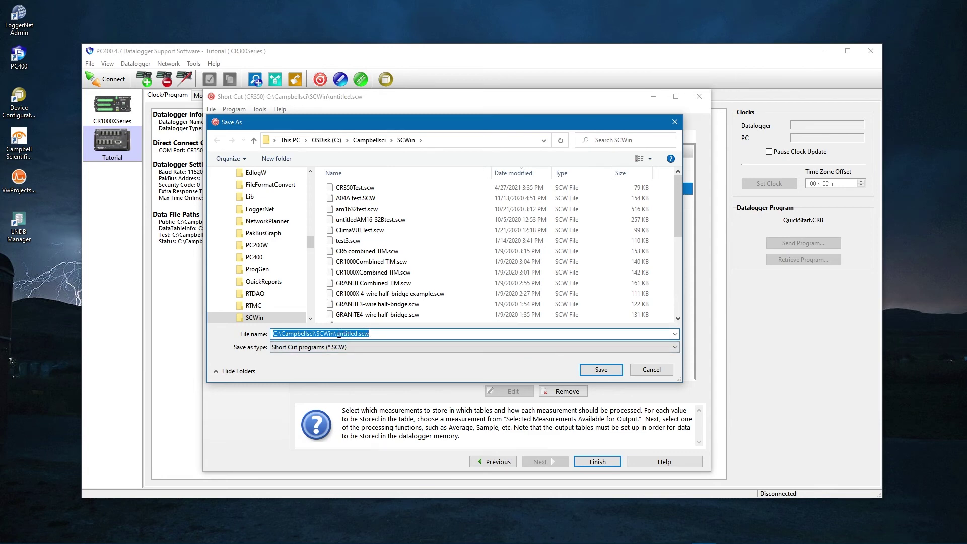
{"action": "left_click_drag", "start_coordinate": [337, 334], "coordinate": [402, 339]}
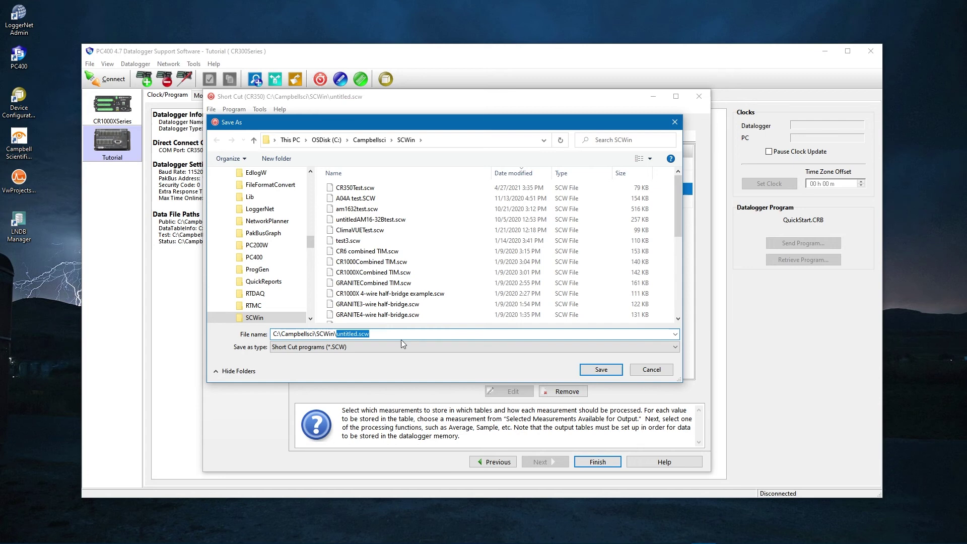
{"action": "type", "text": "SCTest"}
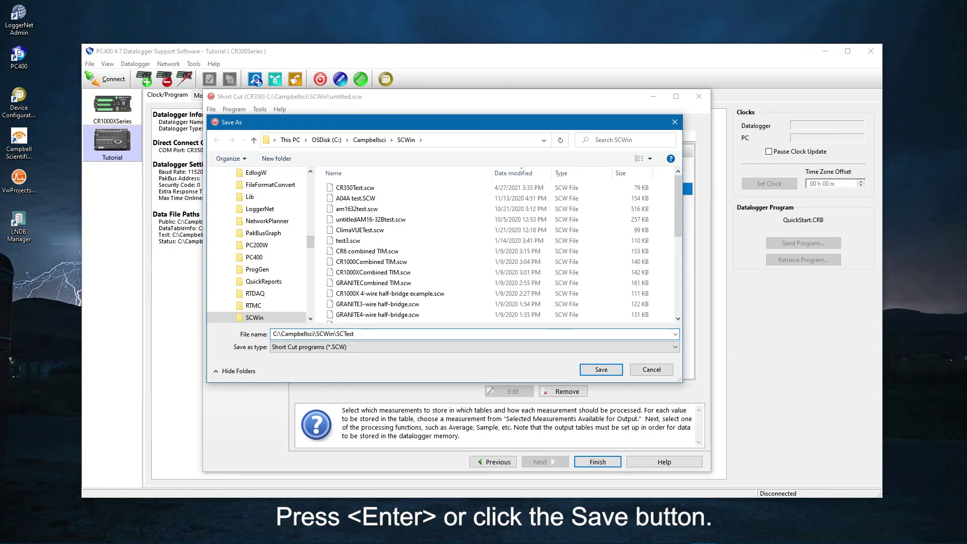
{"action": "key", "text": "Return"}
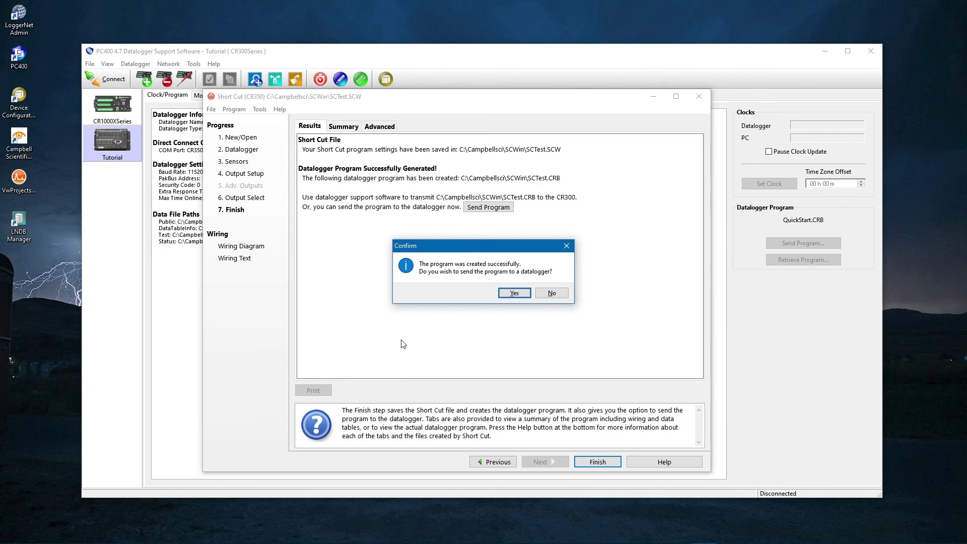
Step: Decline sending to a datalogger, then review the summary and the generated SCTest.CRB code
{"action": "left_click", "coordinate": [552, 293]}
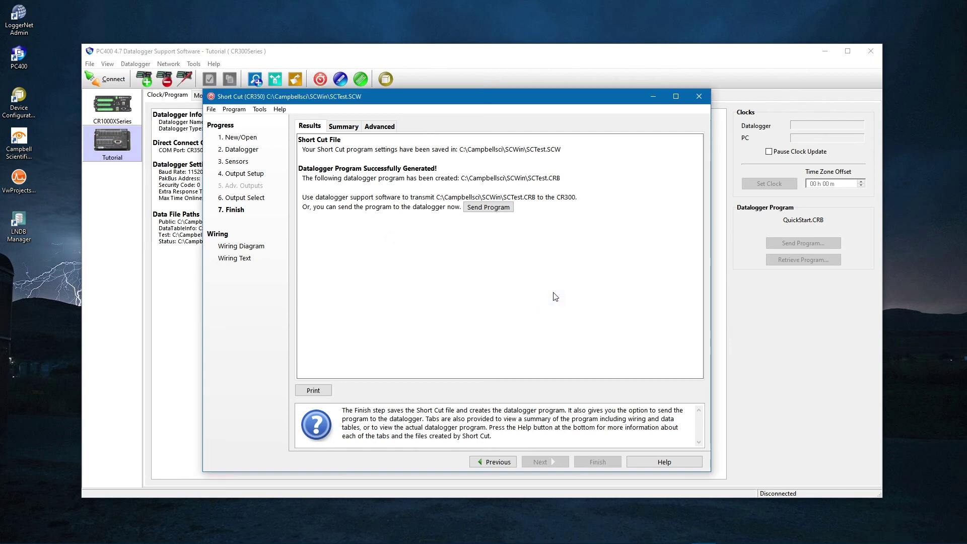
{"action": "left_click", "coordinate": [352, 132]}
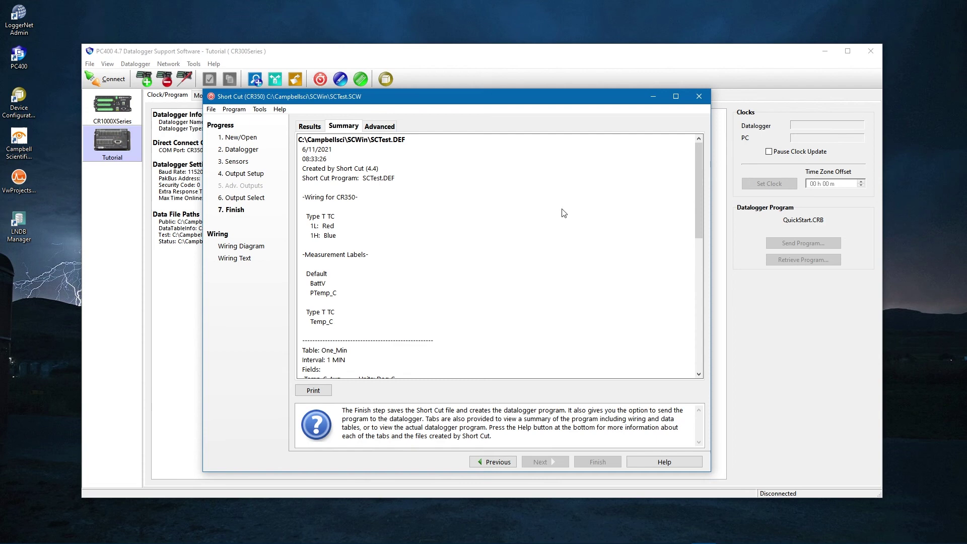
{"action": "left_click", "coordinate": [697, 265]}
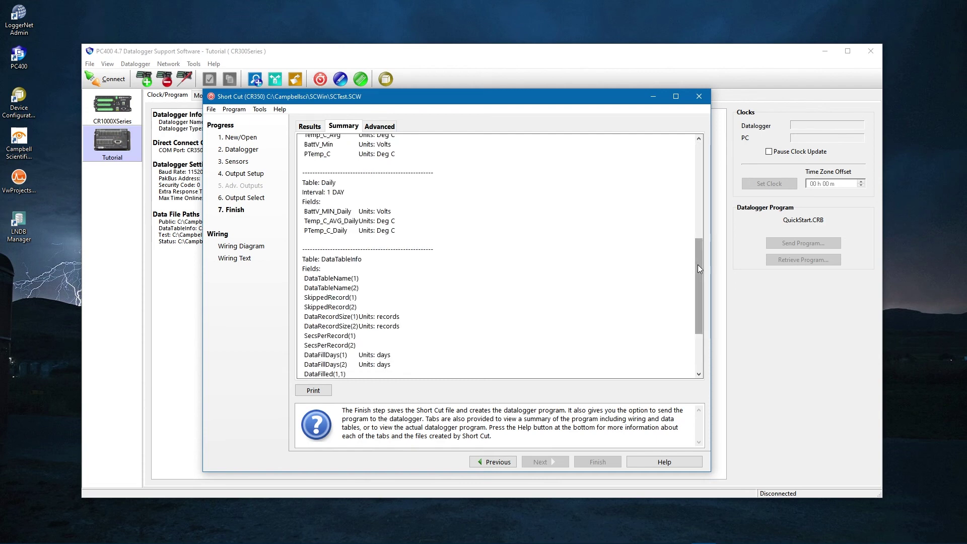
{"action": "mouse_move", "coordinate": [698, 264]}
{"action": "left_mouse_down"}
{"action": "mouse_move", "coordinate": [701, 307]}
{"action": "mouse_move", "coordinate": [700, 174]}
{"action": "left_mouse_up"}
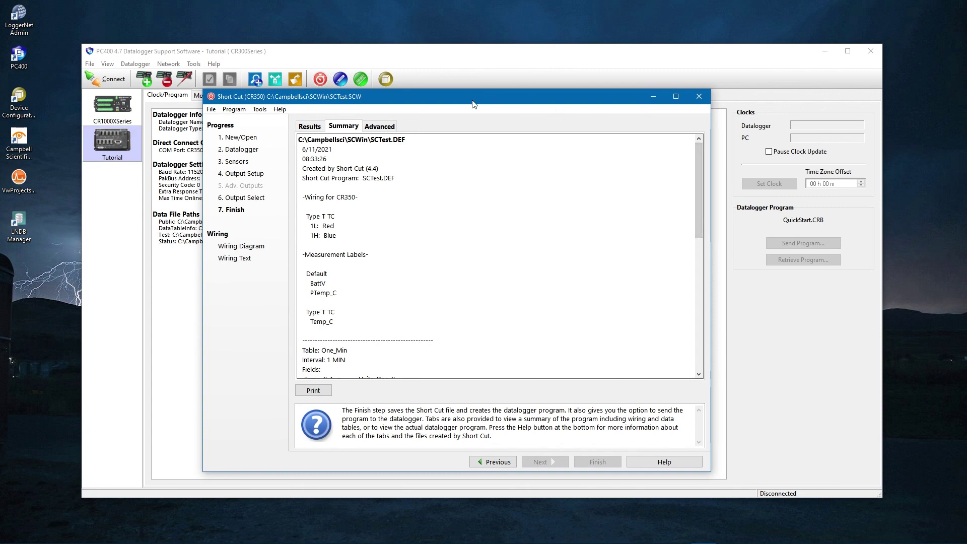
{"action": "left_click", "coordinate": [386, 126]}
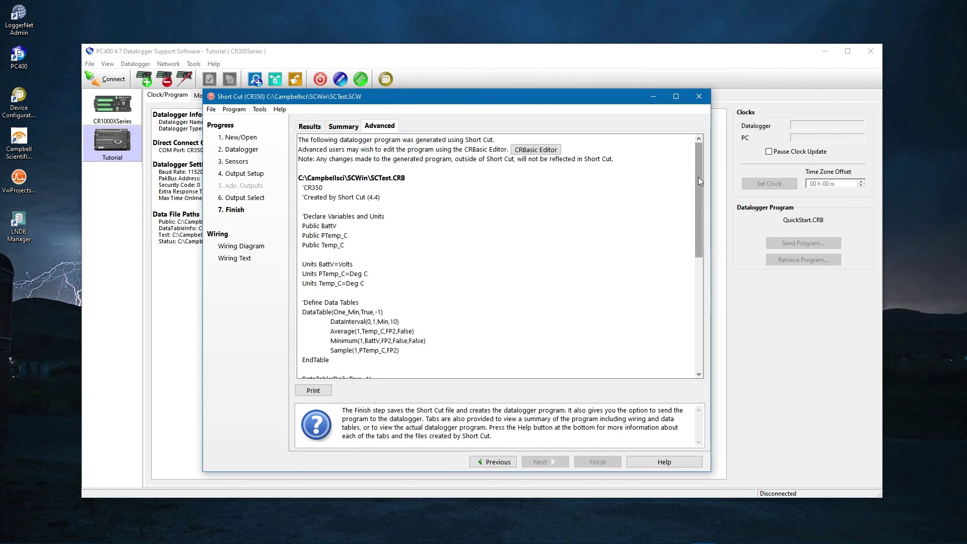
{"action": "left_click_drag", "start_coordinate": [698, 178], "coordinate": [715, 307]}
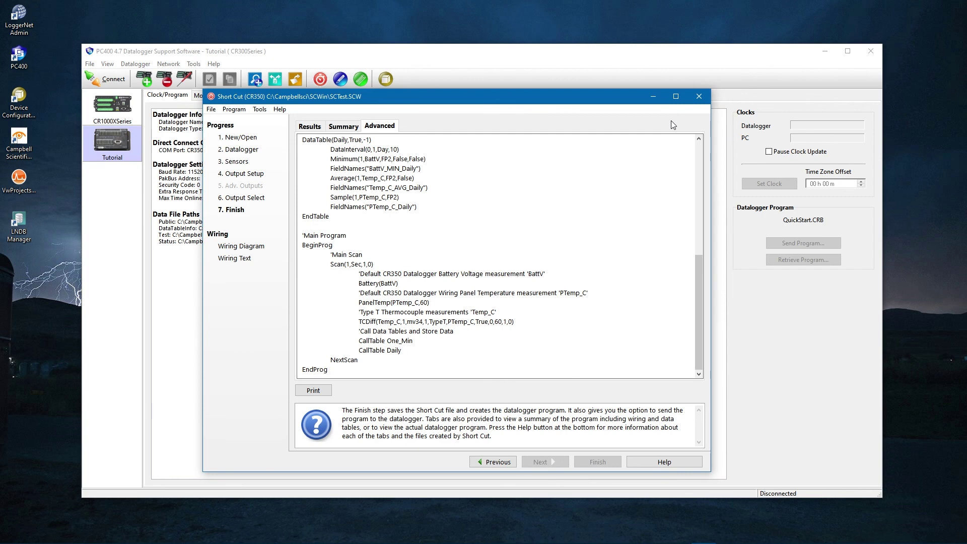
Step: Close the Short Cut wizard after reviewing the SCTest.CRB code, returning to PC400
{"action": "left_click", "coordinate": [700, 99]}
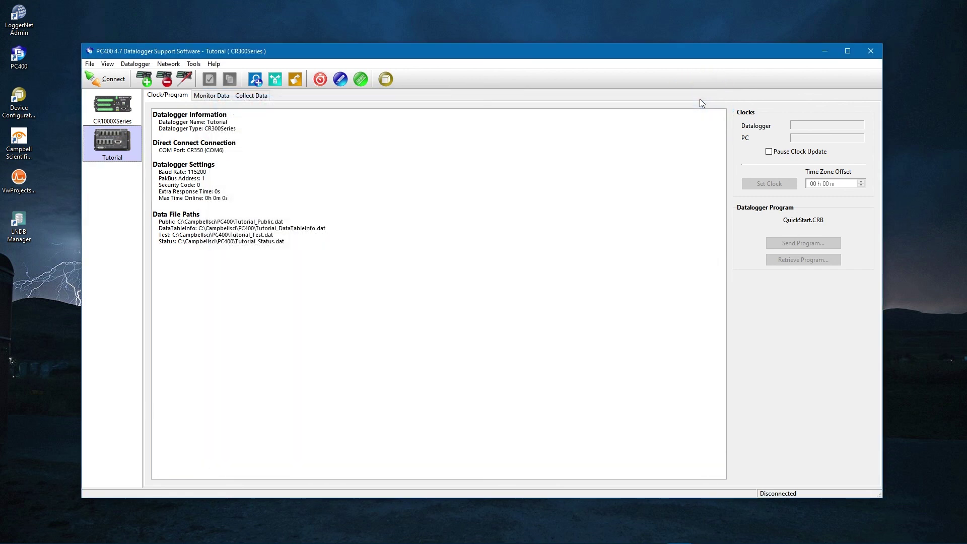